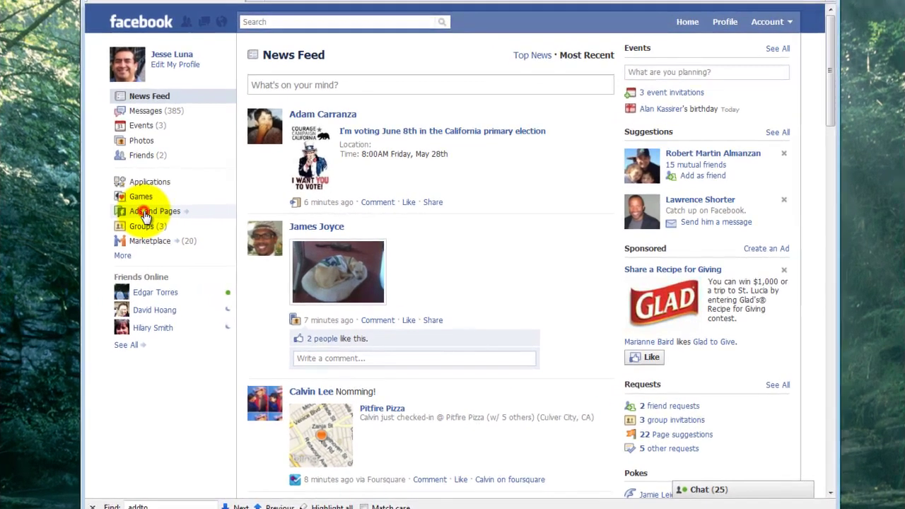
Go from the News Feed to Ads and Pages to list the Pages you admin
left_click(176, 218)
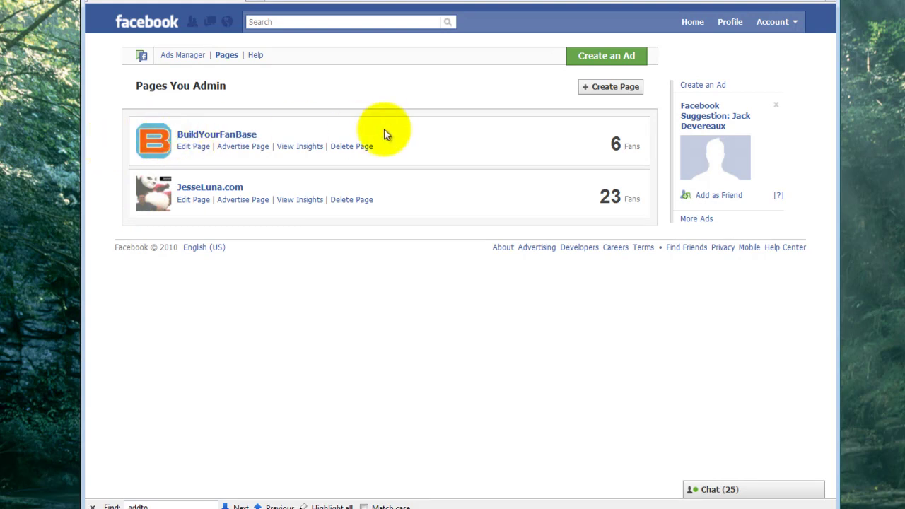
Start a new Page as a Local business in the Store category
left_click(607, 90)
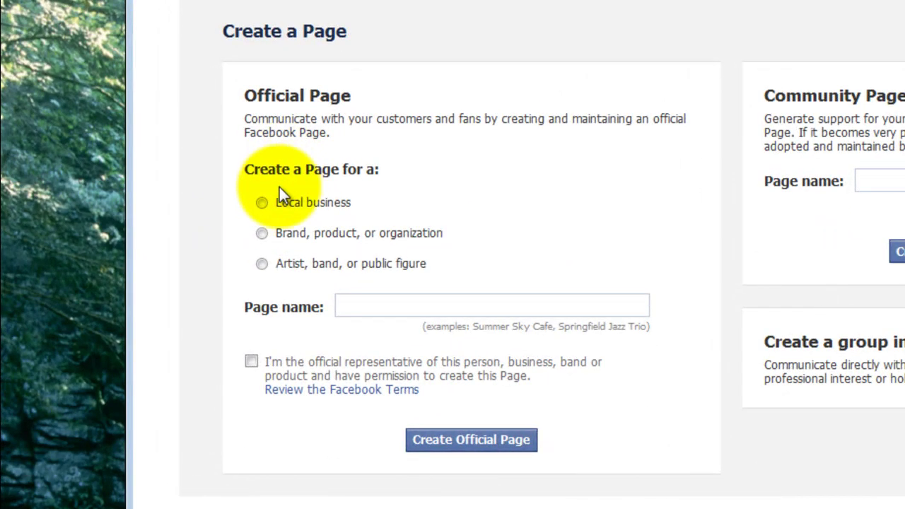
left_click(260, 203)
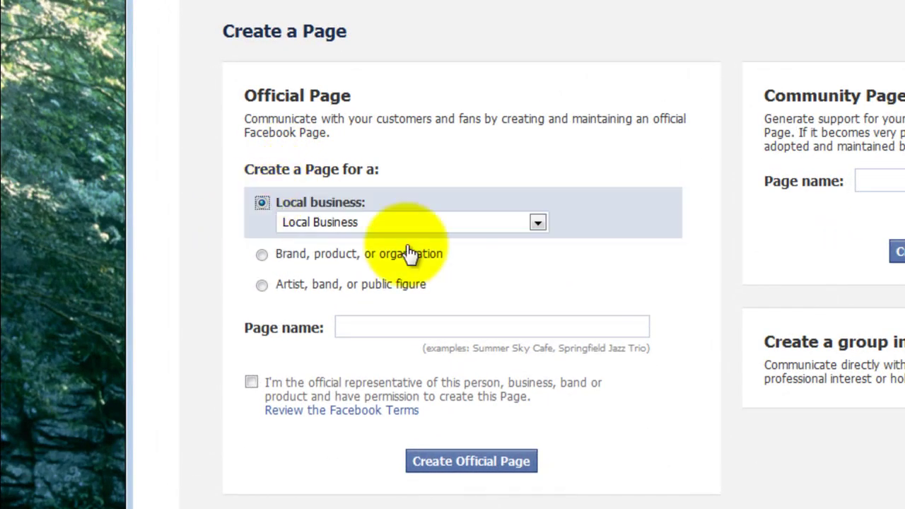
left_click(538, 223)
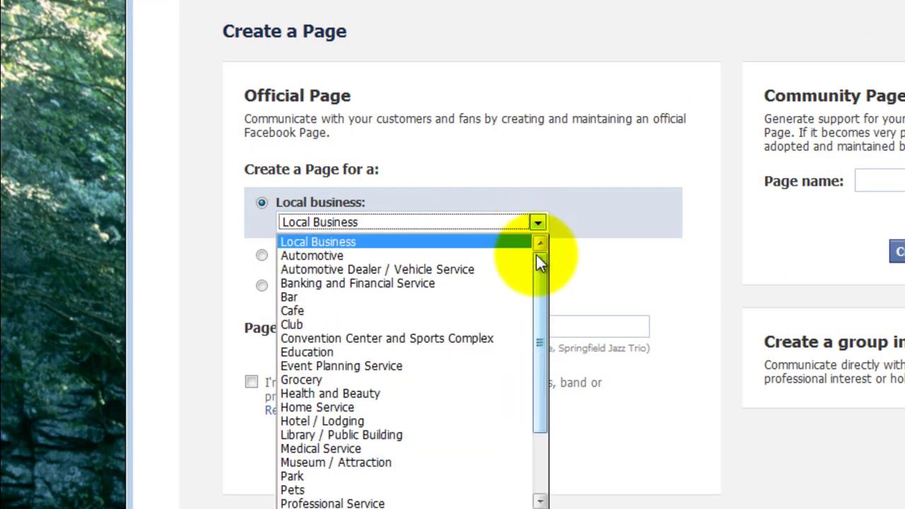
left_click_drag(537, 276, 535, 396)
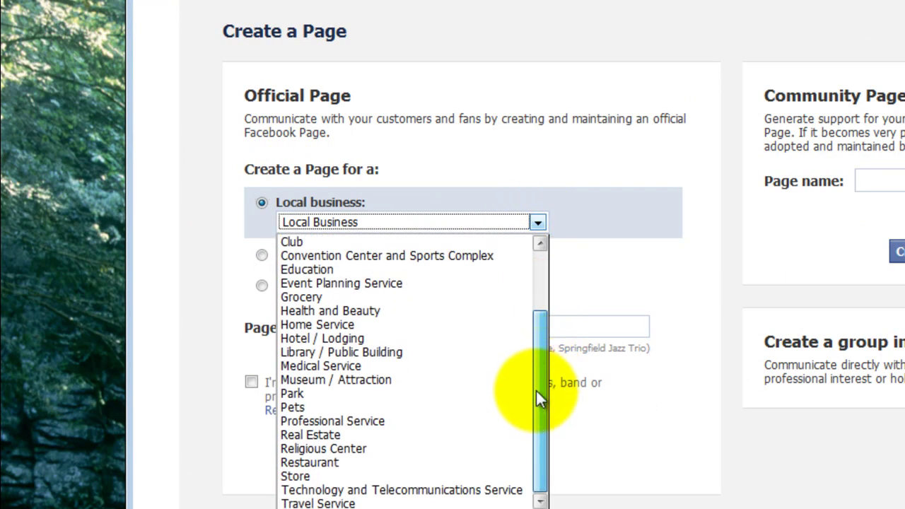
left_click(368, 474)
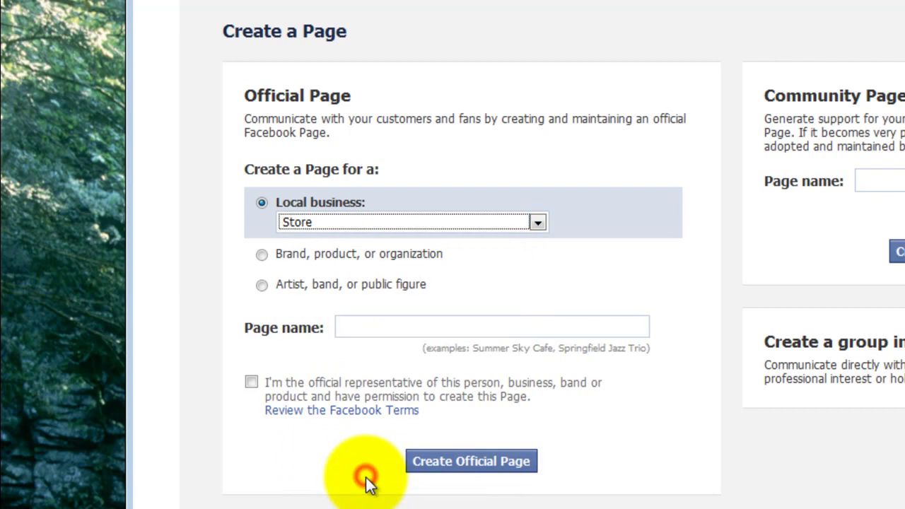
Name the Page 'Handmade Tesoros' and certify being its official representative
left_click(358, 325)
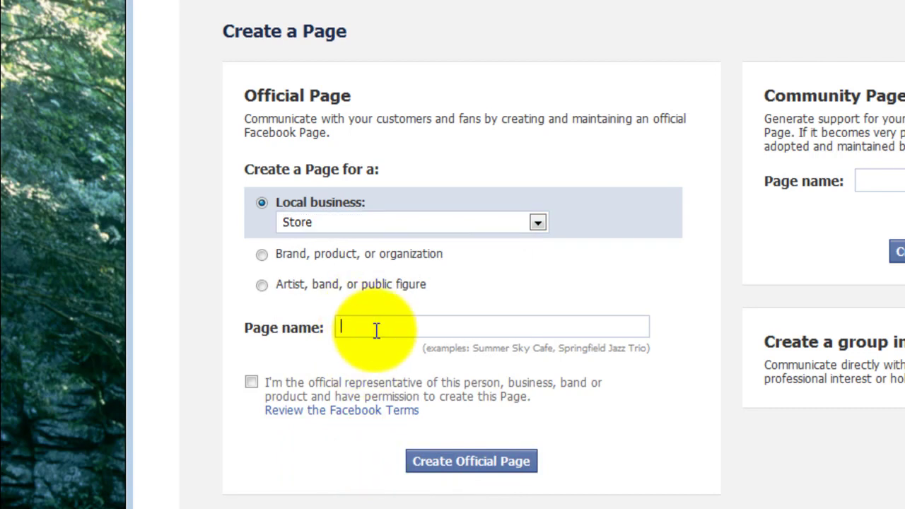
type("Handmade Terosor")
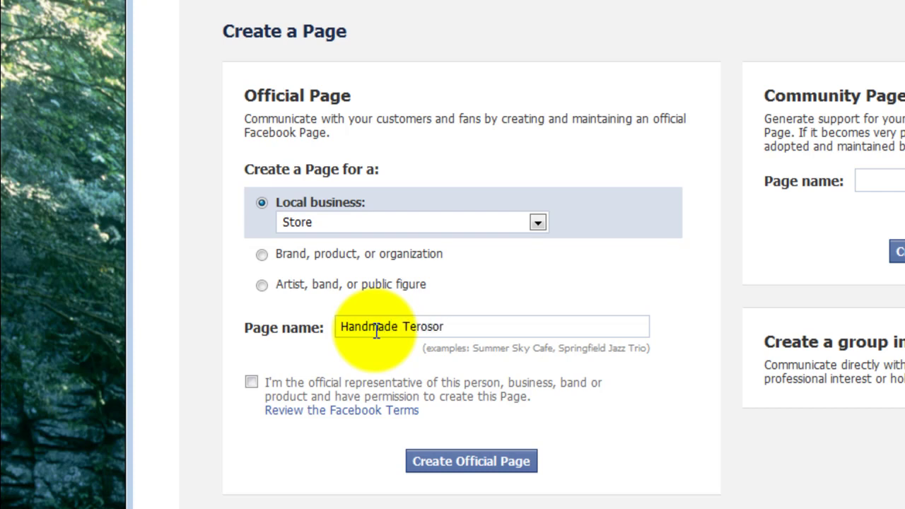
key("BackSpace")
key("BackSpace")
key("BackSpace")
key("BackSpace")
key("BackSpace")
type("soros")
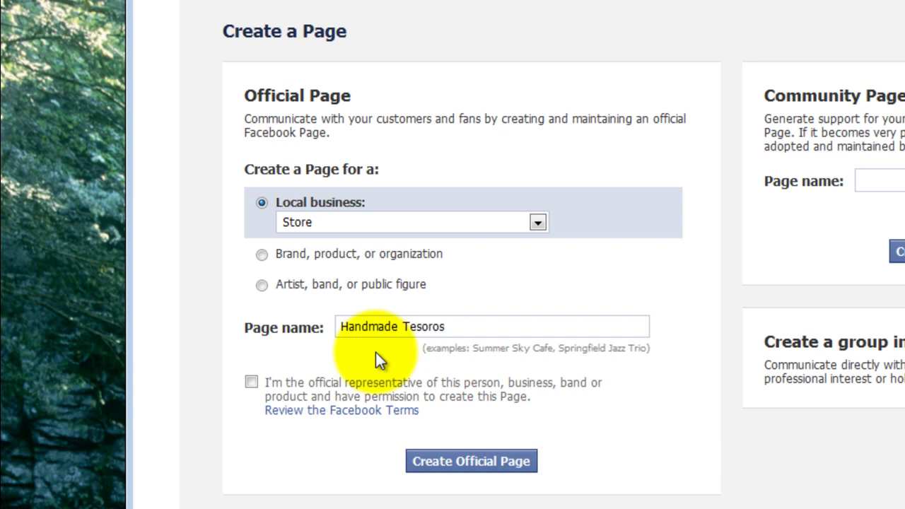
left_click(251, 381)
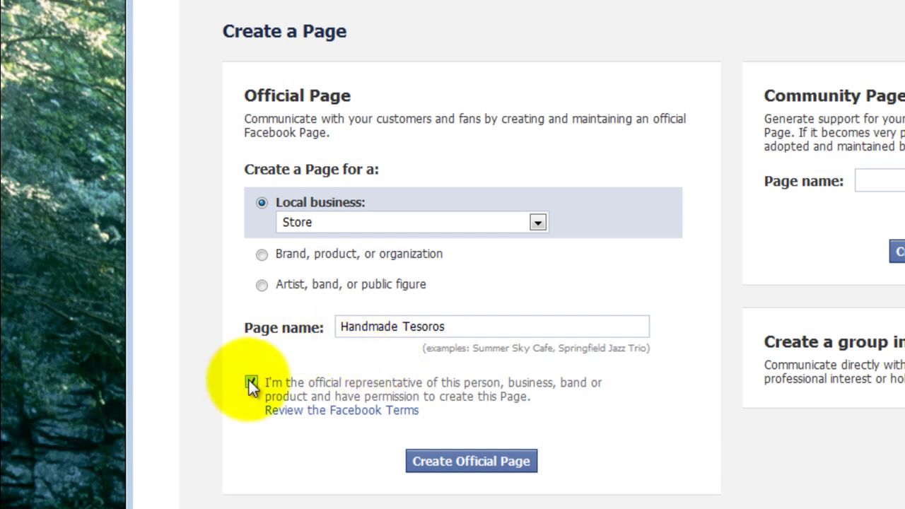
Create the official Handmade Tesoros Page and wait for its Wall to load
left_click(483, 468)
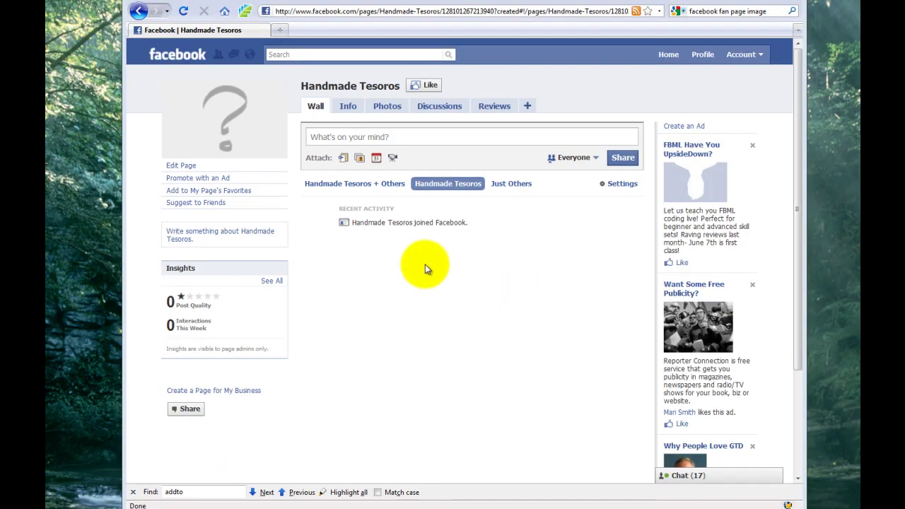
mouse_move(252, 69)
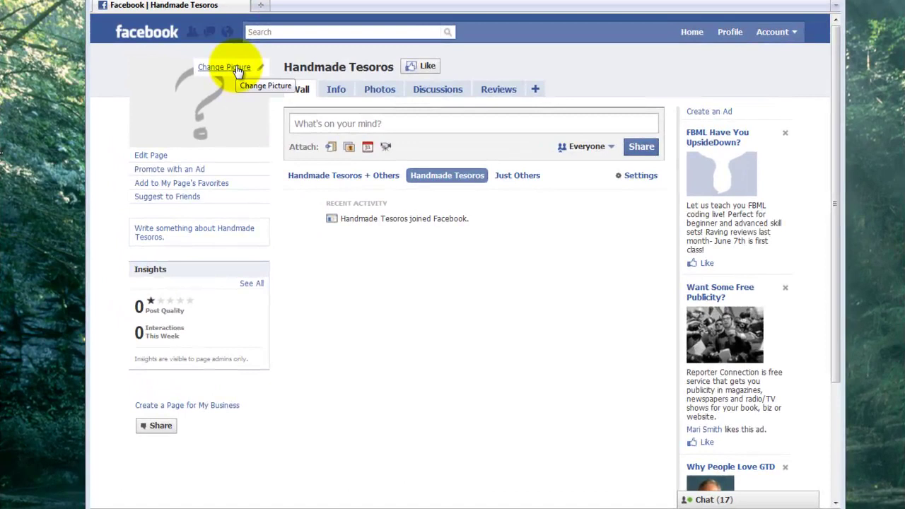
left_click(255, 86)
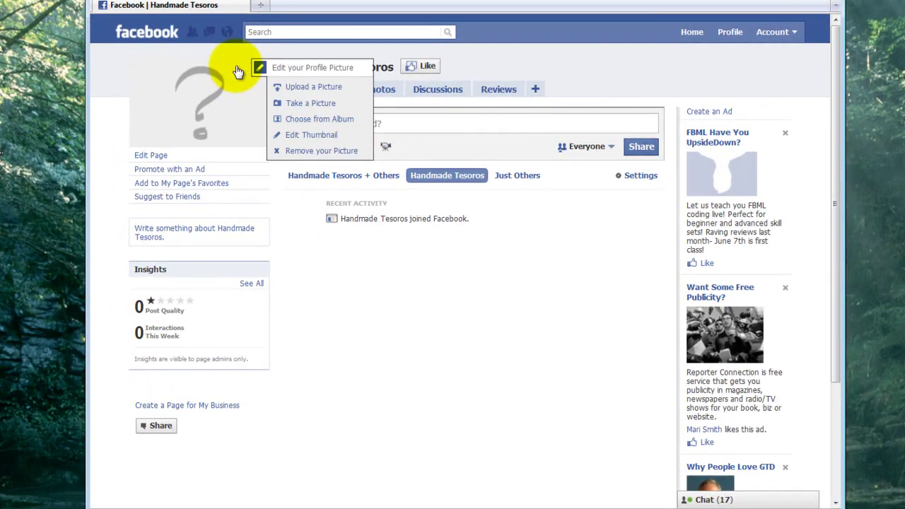
left_click(300, 88)
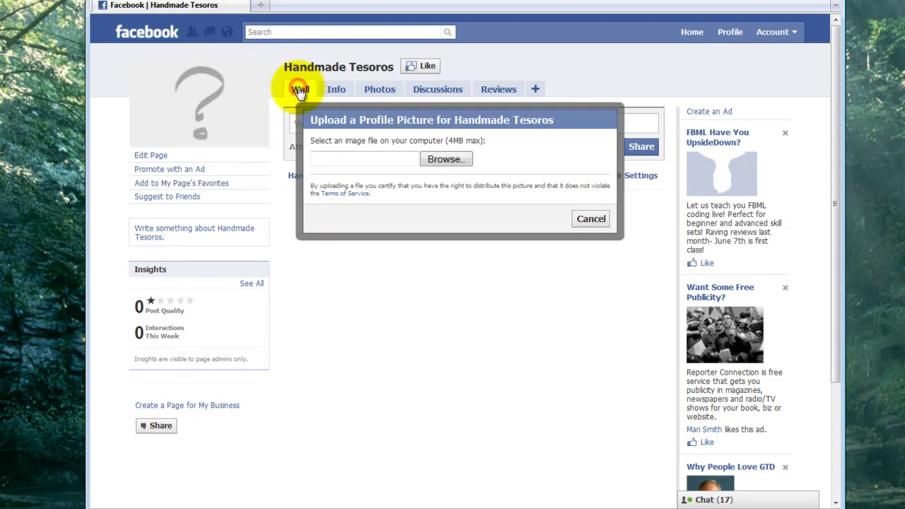
left_click(432, 159)
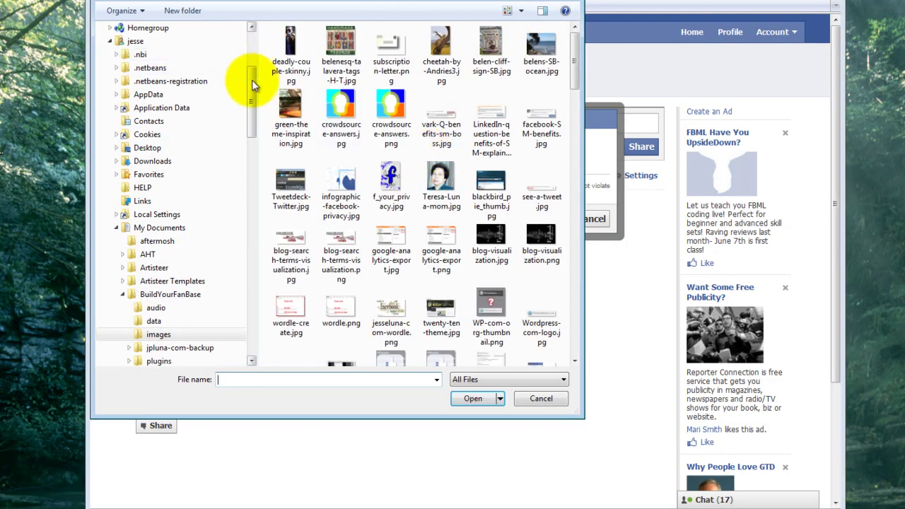
left_click_drag(253, 88, 187, 30)
left_click(145, 46)
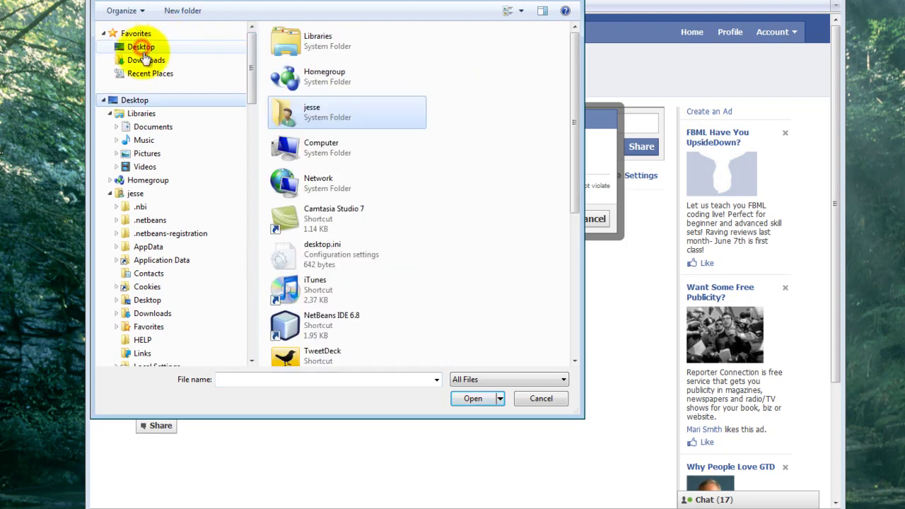
left_click_drag(576, 133, 521, 307)
left_click(316, 277)
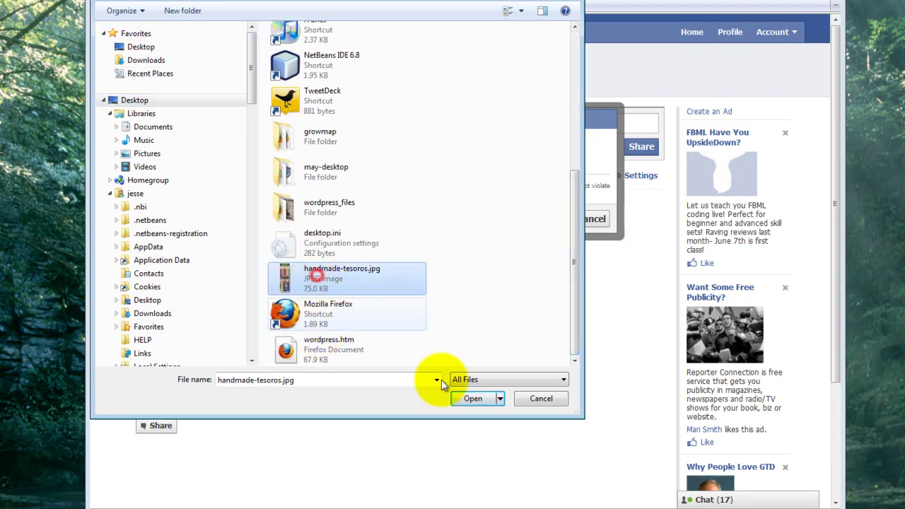
left_click(471, 399)
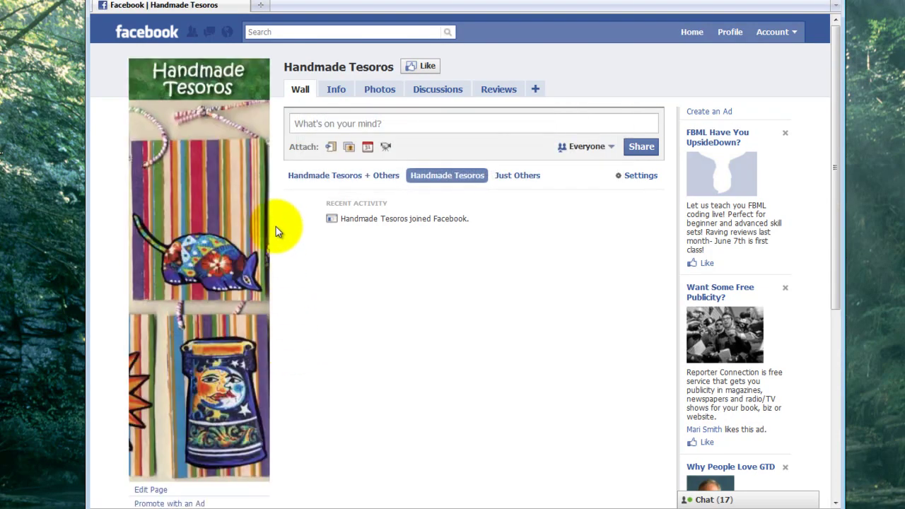
scroll(275, 229, "down", 5)
scroll(275, 229, "up", 5)
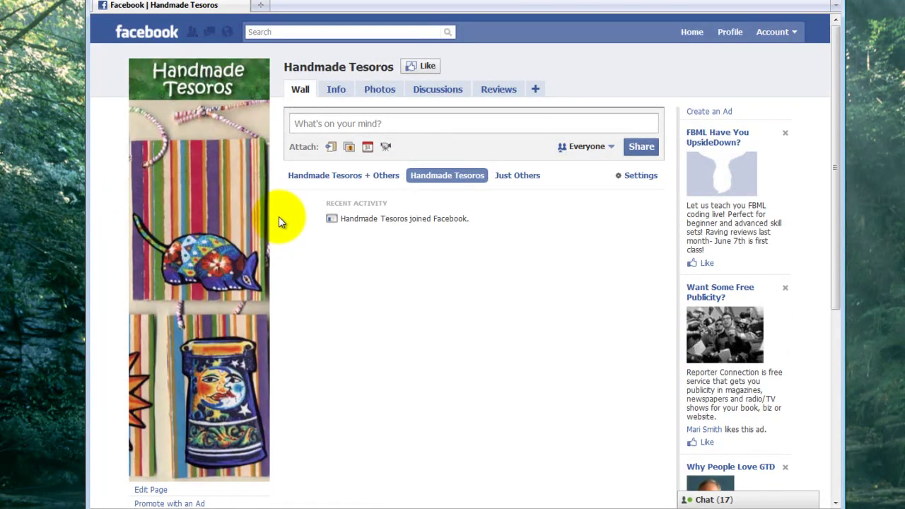
scroll(279, 216, "down", 5)
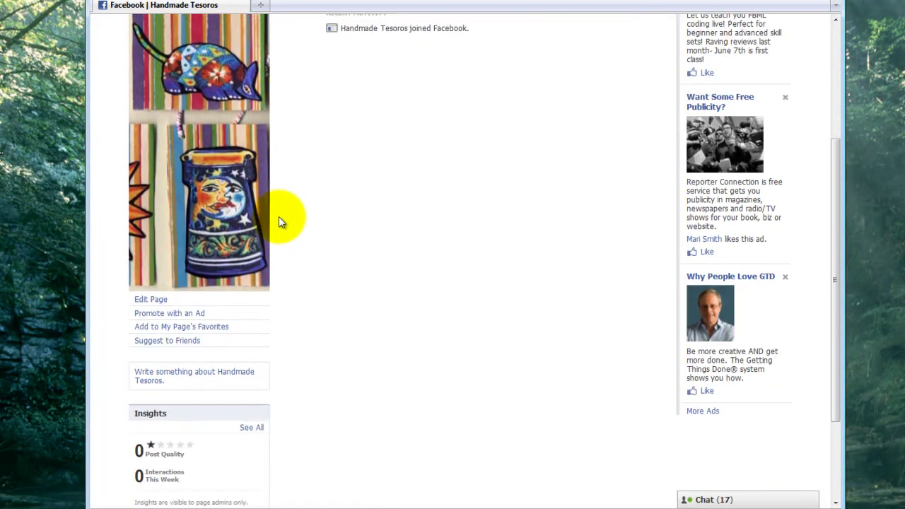
scroll(279, 216, "up", 2)
scroll(278, 222, "up", 3)
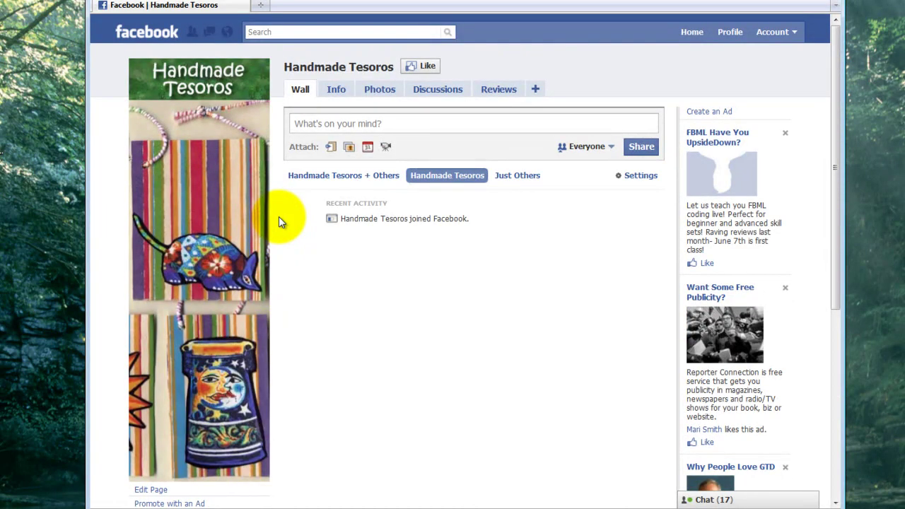
scroll(278, 216, "down", 4)
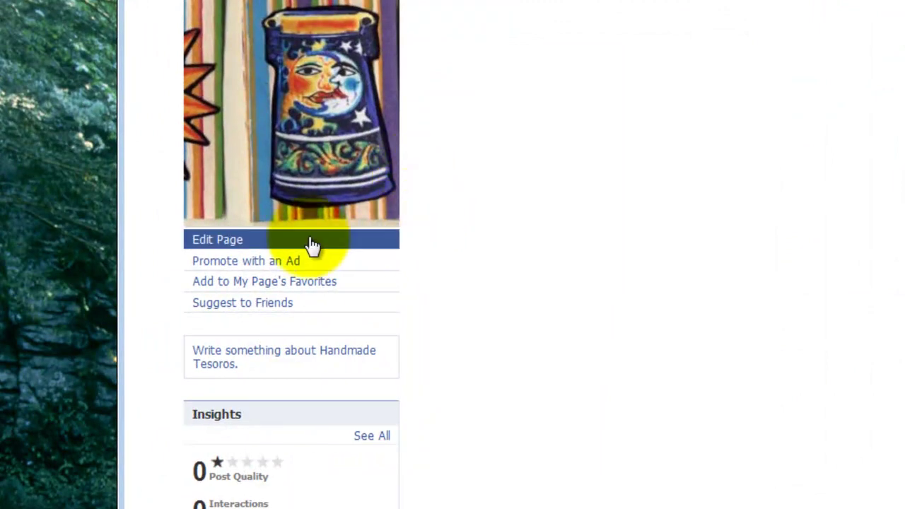
Open Edit Page and expand Wall Settings to review fan posting permissions
left_click(221, 240)
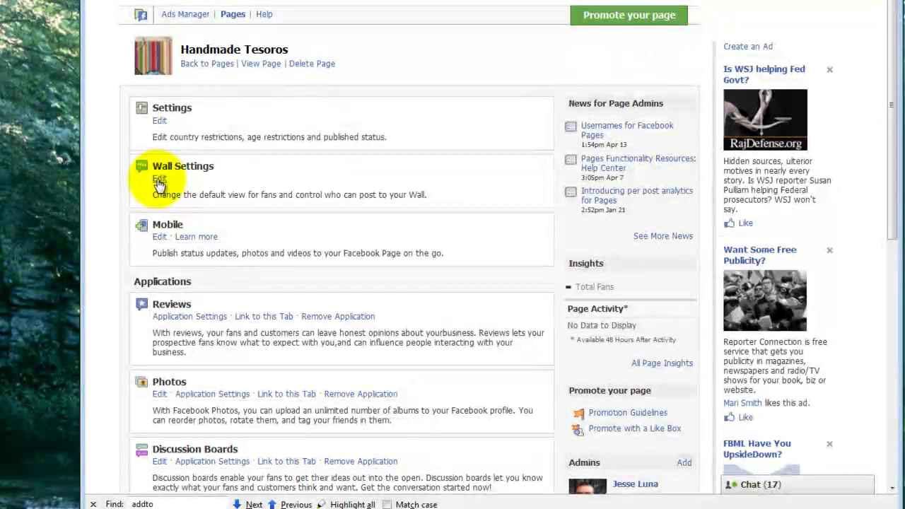
left_click(160, 180)
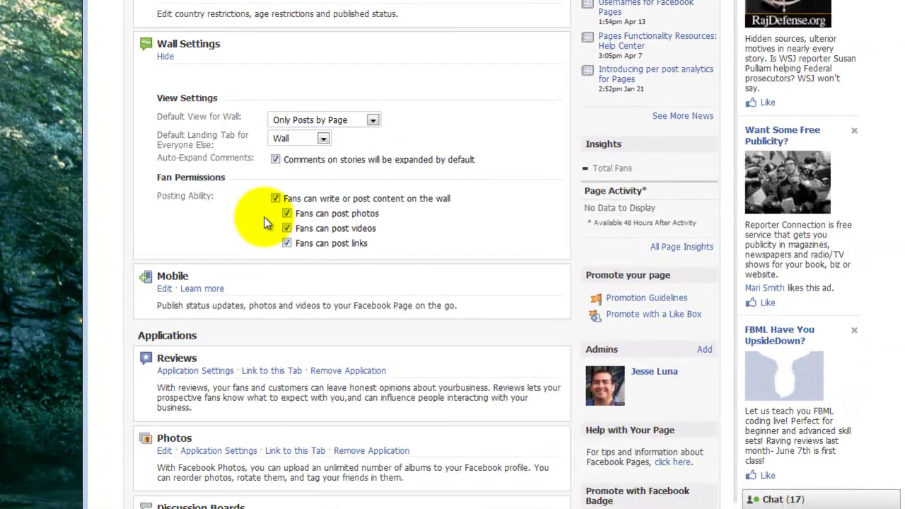
Add the Static FBML application from More Applications to the Handmade Tesoros Page
scroll(264, 219, "down", 3)
scroll(262, 212, "down", 5)
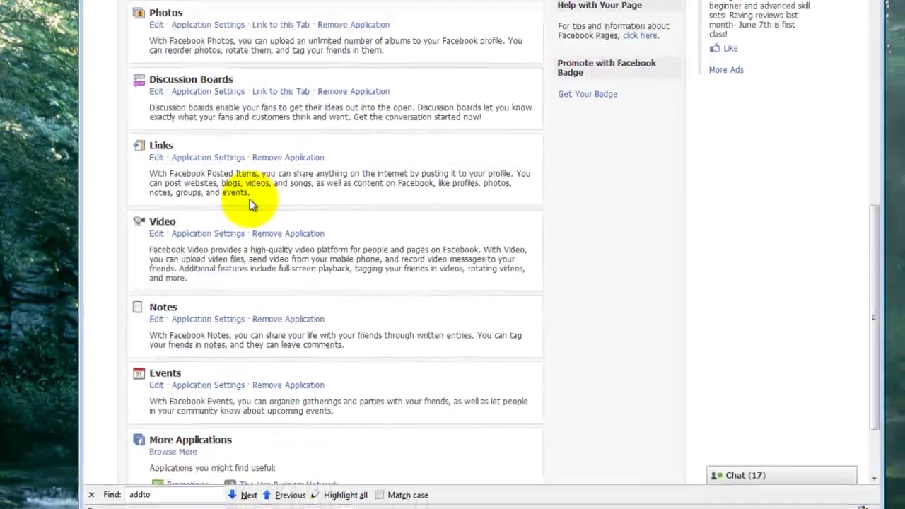
scroll(249, 204, "down", 3)
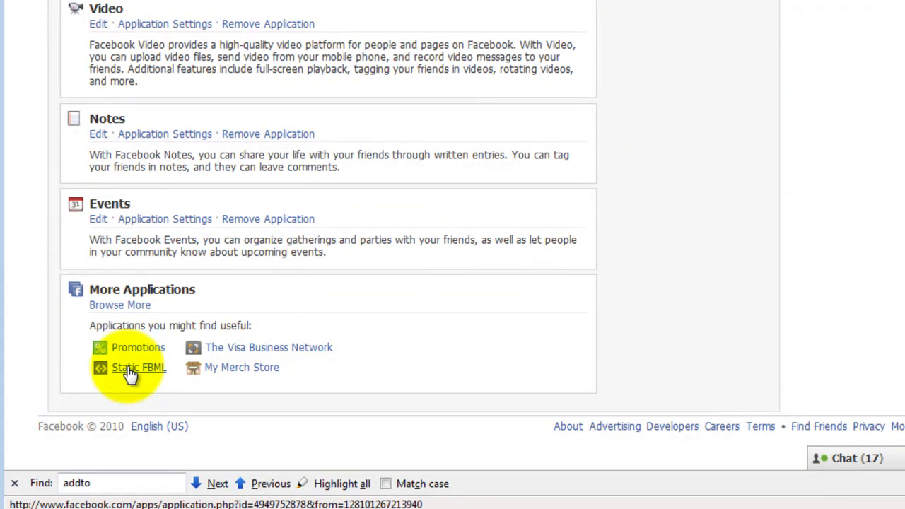
left_click(130, 372)
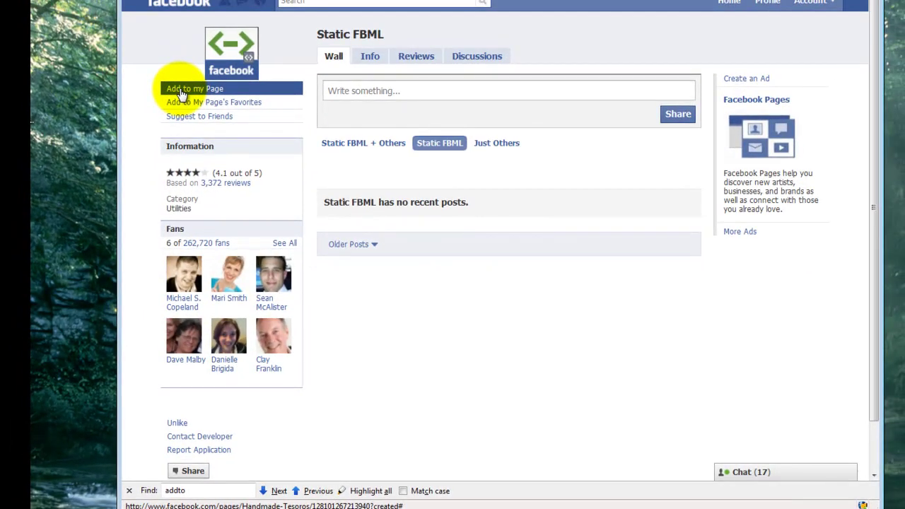
left_click(180, 90)
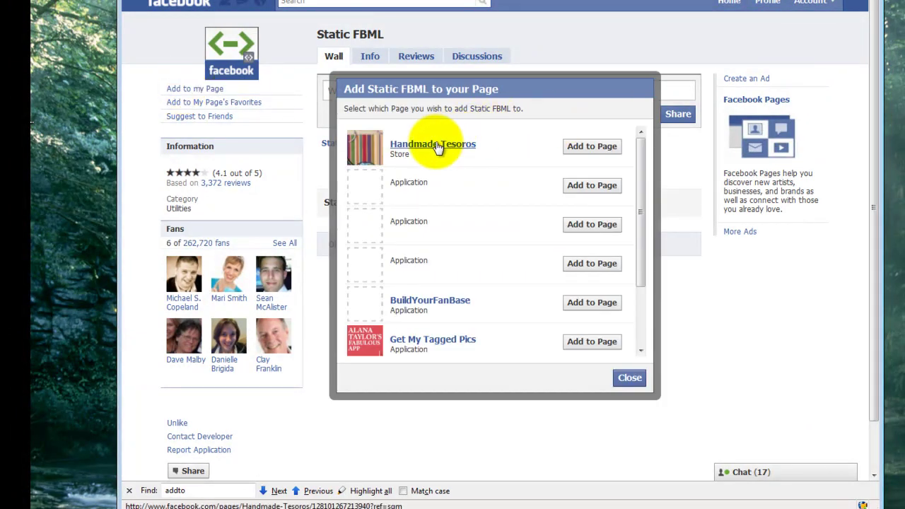
left_click(592, 146)
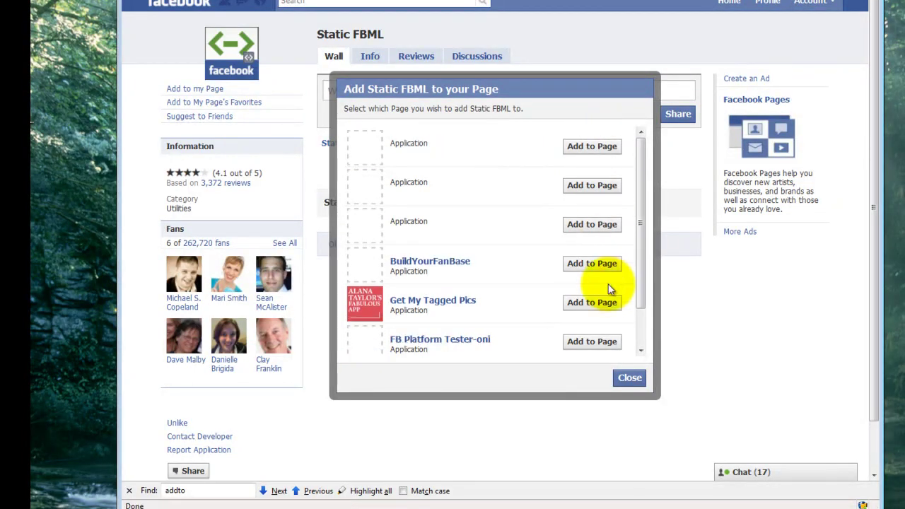
left_click(627, 379)
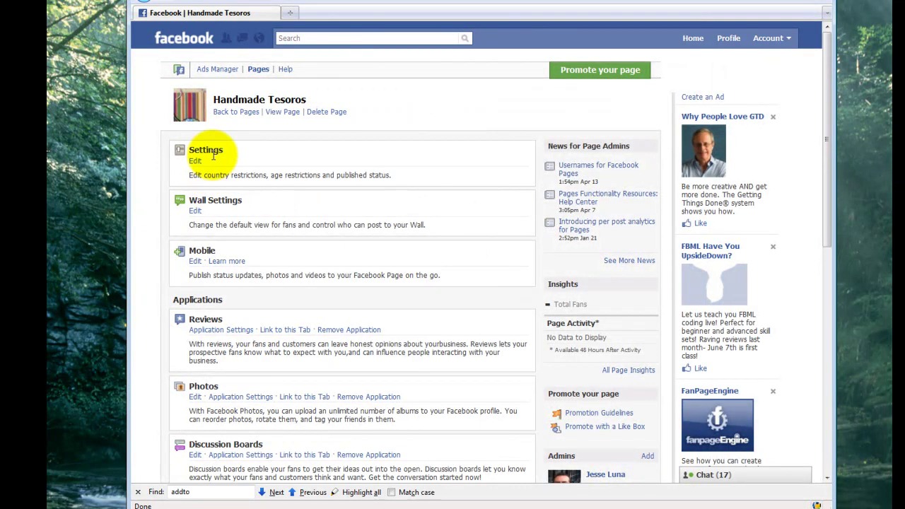
Go back to Pages You Admin and reopen the Handmade Tesoros Wall
left_click(228, 113)
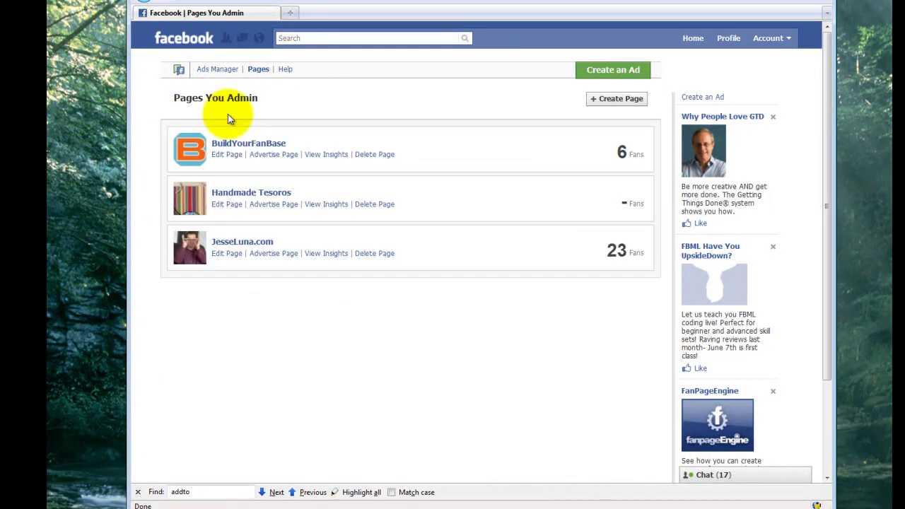
left_click(234, 197)
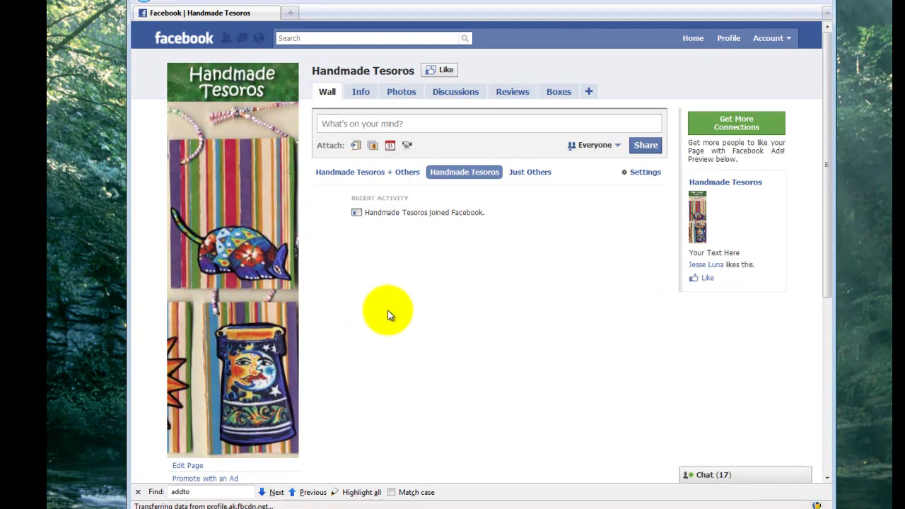
scroll(335, 276, "down", 4)
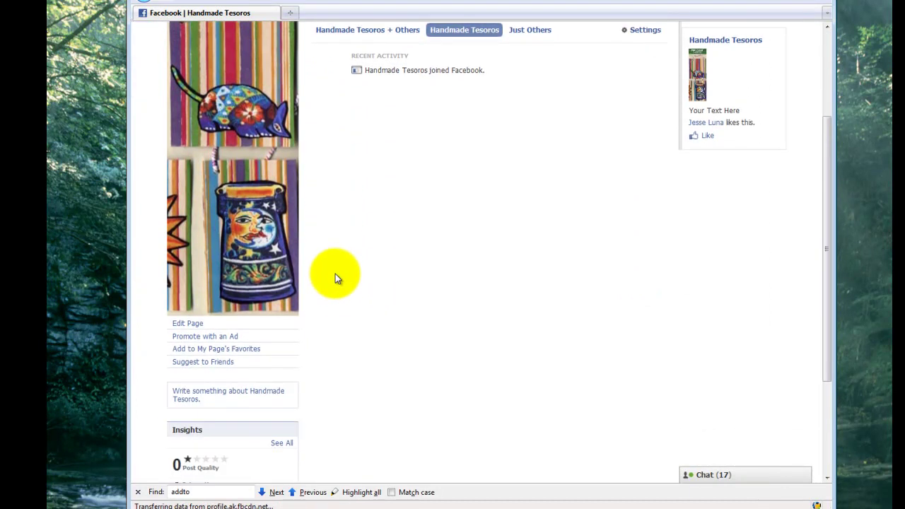
scroll(335, 274, "up", 4)
mouse_move(290, 212)
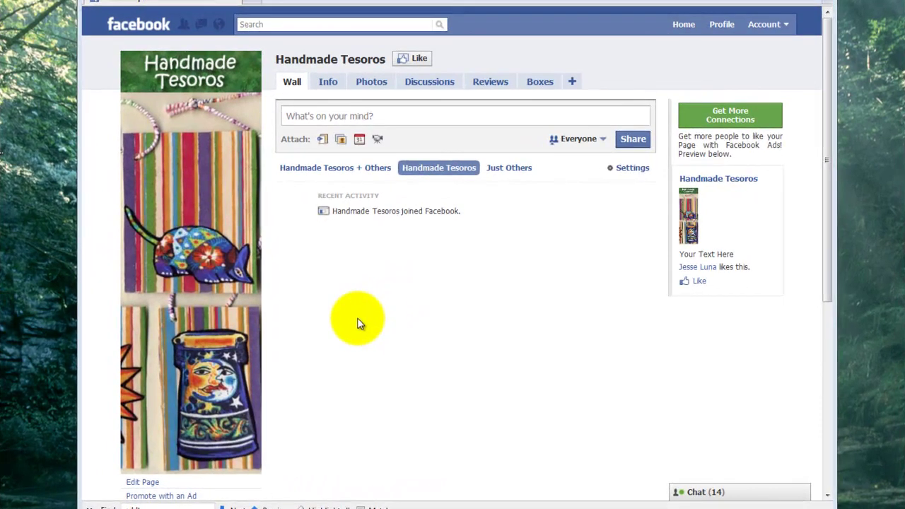
Paste "Exquisite handcrafted works of art." as the Page's short description and save it
left_click(367, 316)
scroll(357, 322, "down", 5)
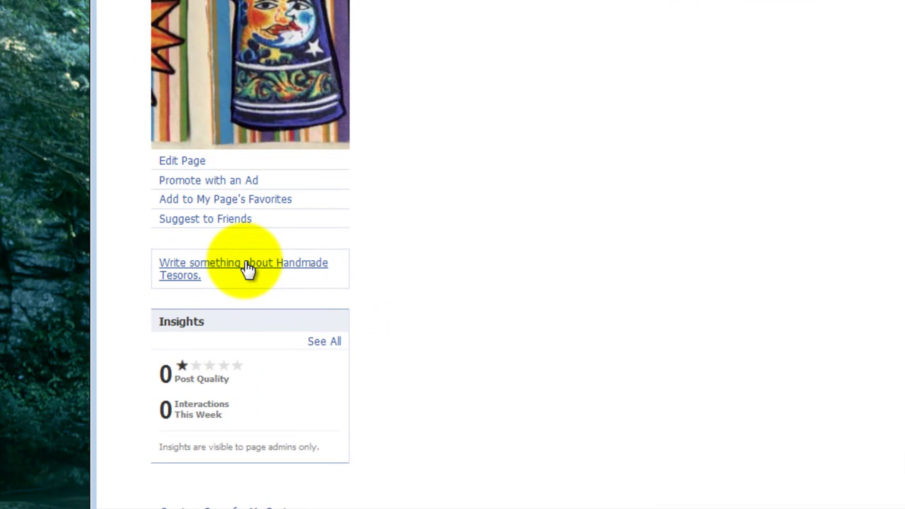
left_click(248, 269)
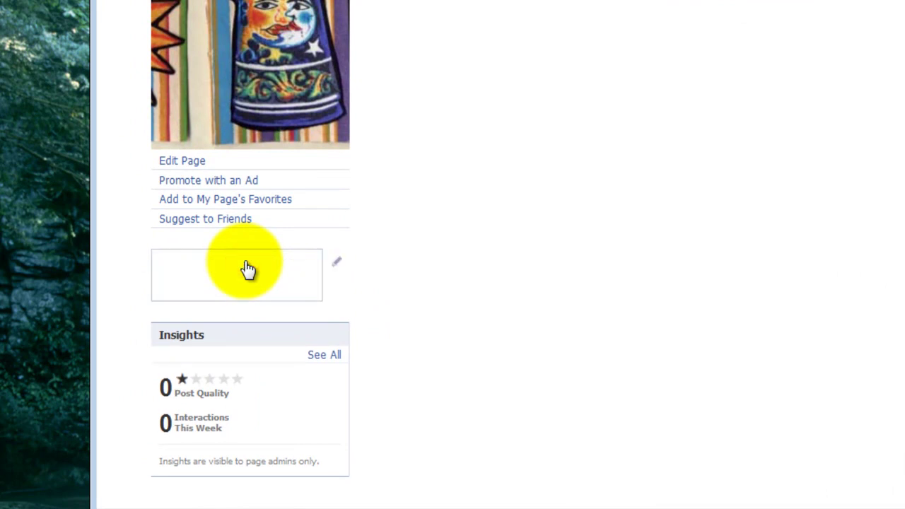
type("Exquisite handcrafted works of art.")
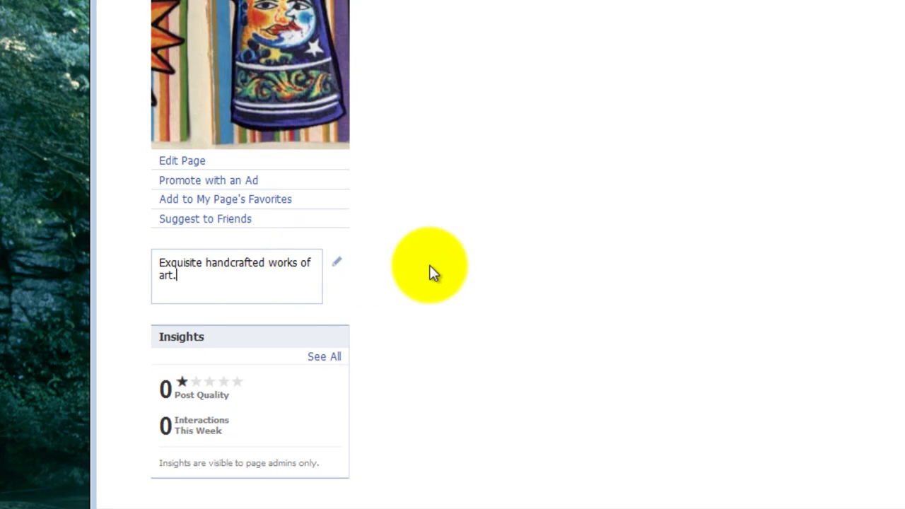
left_click(417, 272)
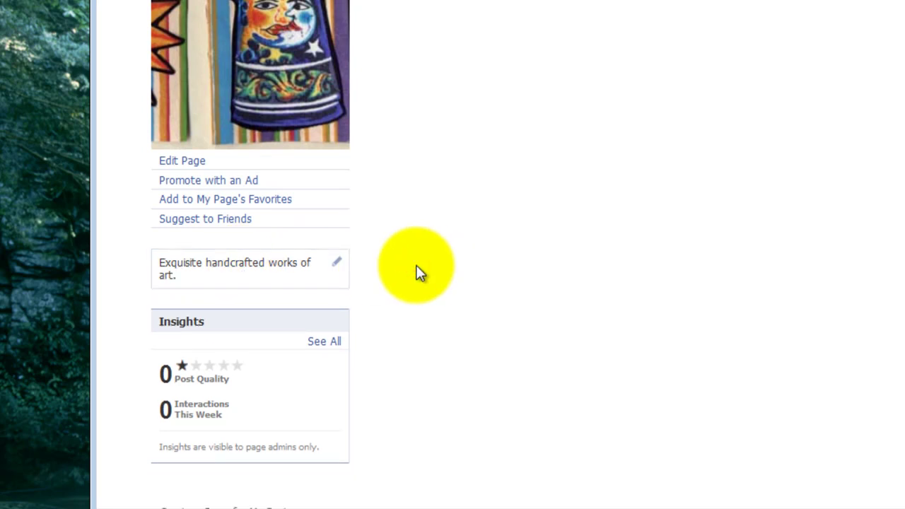
scroll(416, 272, "up", 5)
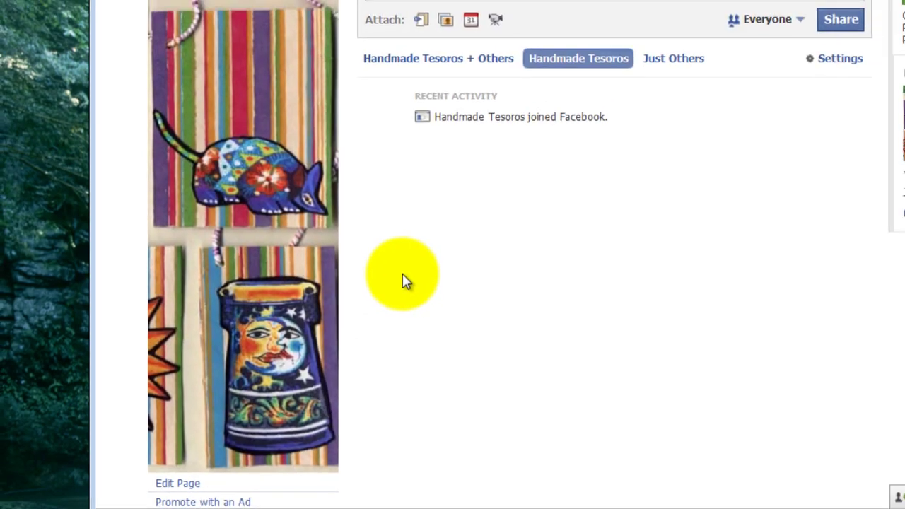